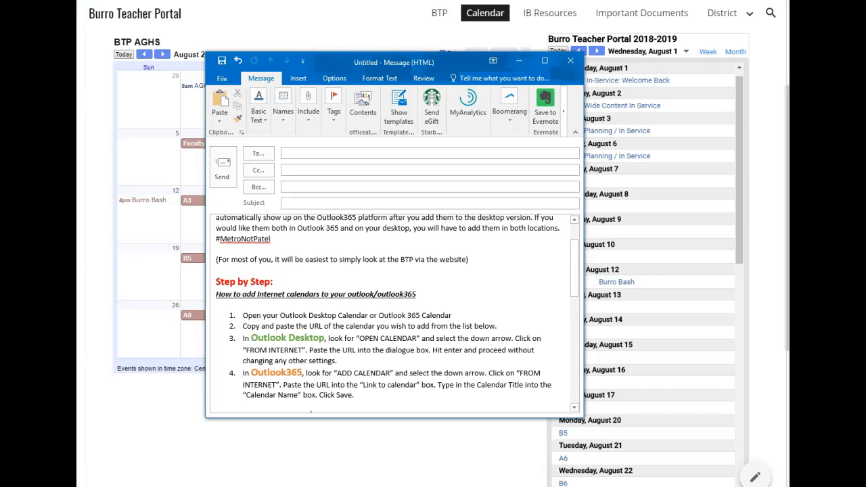
Review the calendar subscription instructions in the email and copy the BTP AB Calendar/Major School Events Calendar link
scroll(478, 264, up, 2)
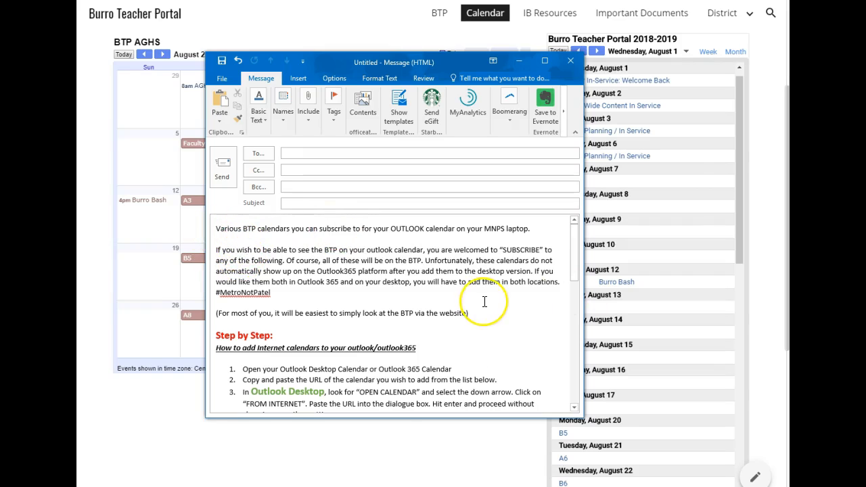
scroll(485, 302, down, 1)
scroll(485, 302, down, 3)
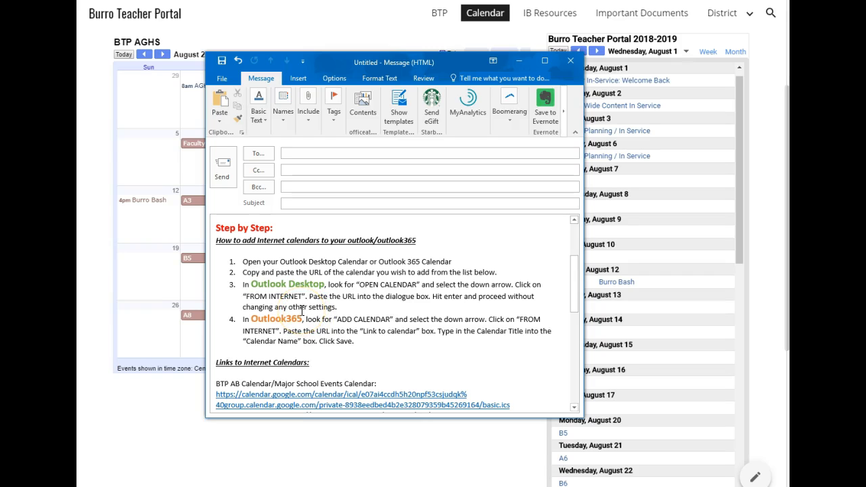
scroll(306, 316, down, 3)
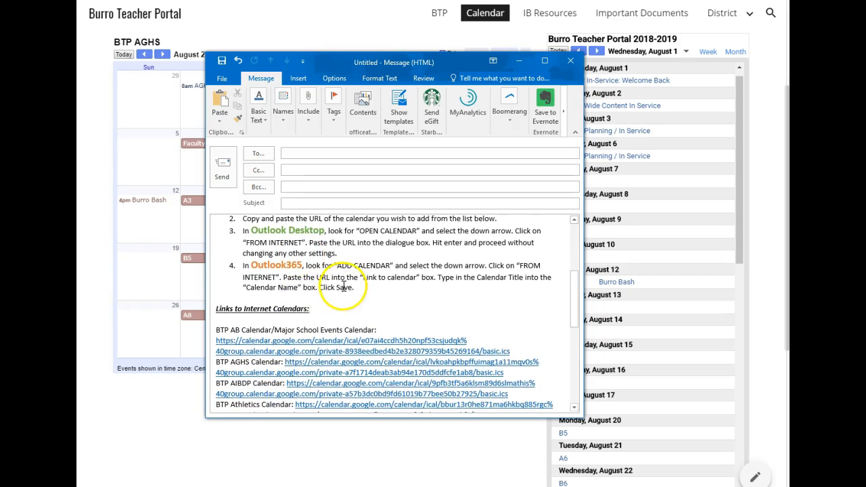
scroll(352, 281, down, 4)
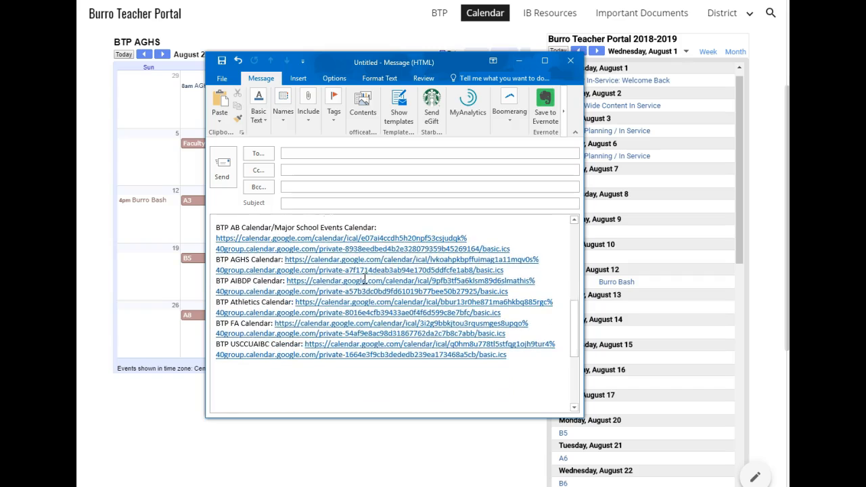
scroll(371, 281, up, 1)
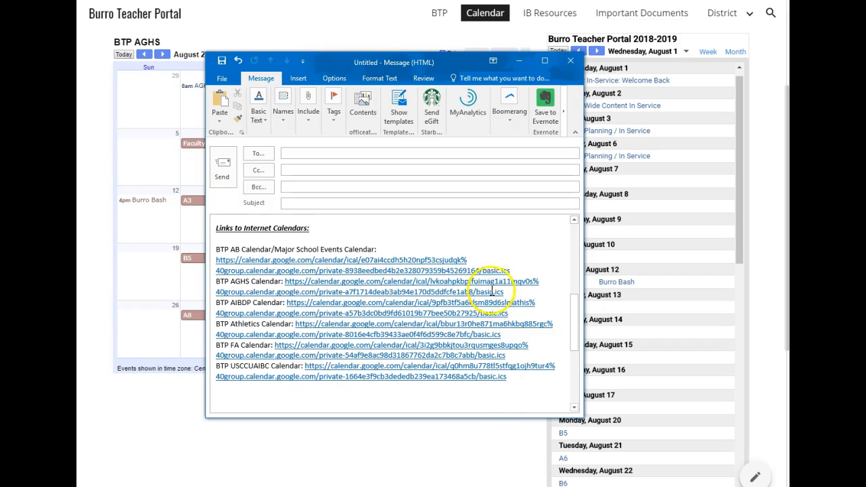
drag(523, 271, 207, 261)
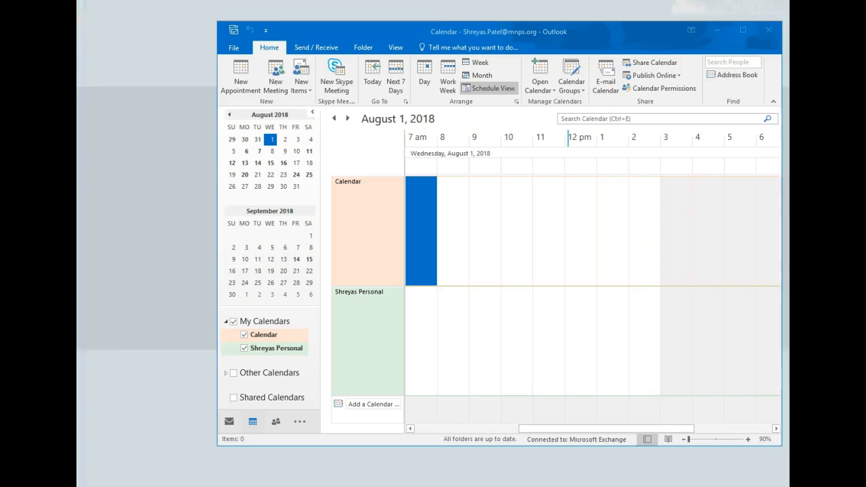
Switch to the Outlook desktop calendar window and reposition and enlarge it to fill the screen
drag(413, 31, 272, 14)
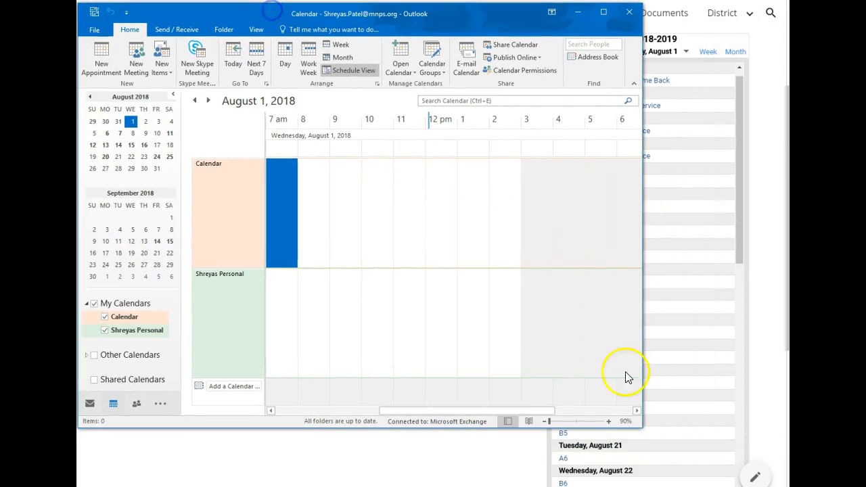
drag(640, 427, 787, 482)
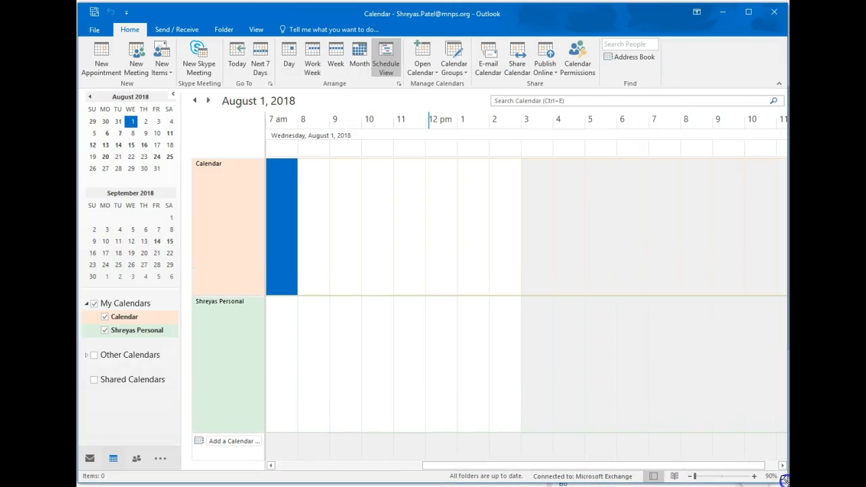
Start a new Internet calendar subscription with the copied BTP AB Calendar link, and cancel it without subscribing
click(437, 73)
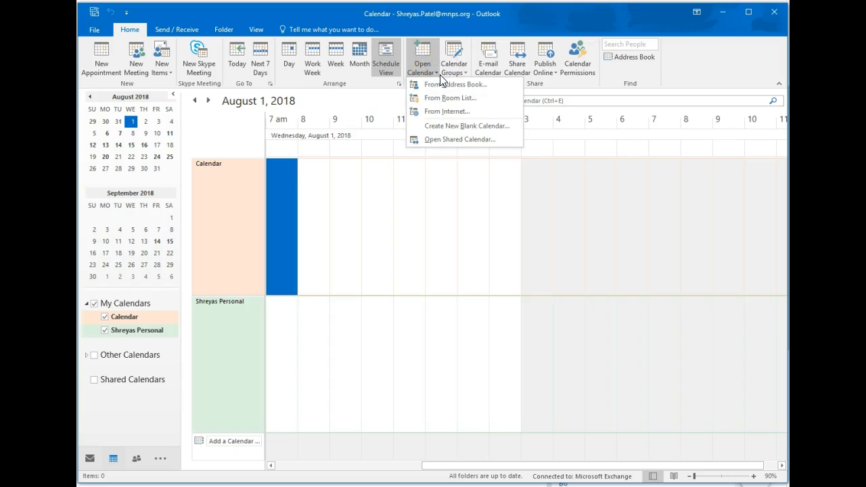
click(455, 111)
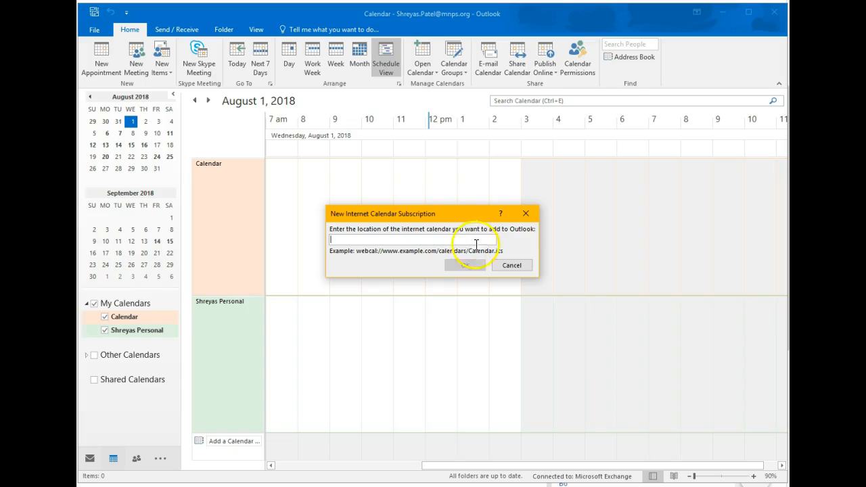
key(ctrl+v)
click(478, 266)
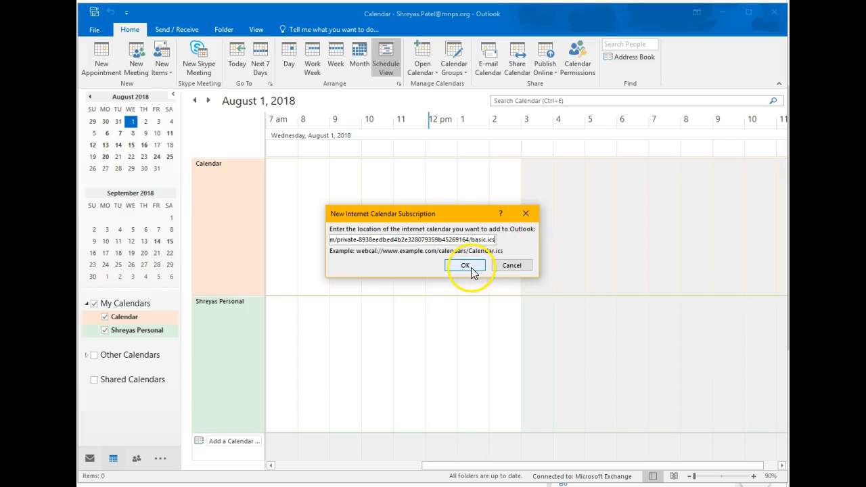
click(516, 268)
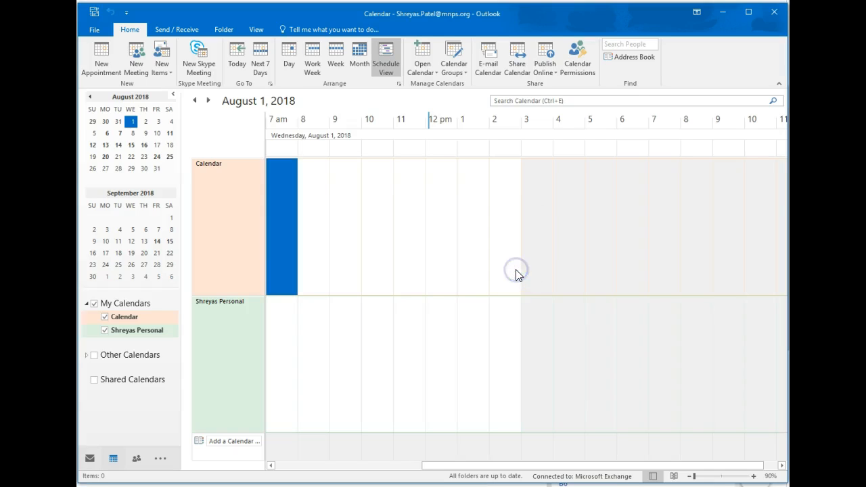
Expand the Other Calendars group and display all of its calendars in the schedule
click(86, 355)
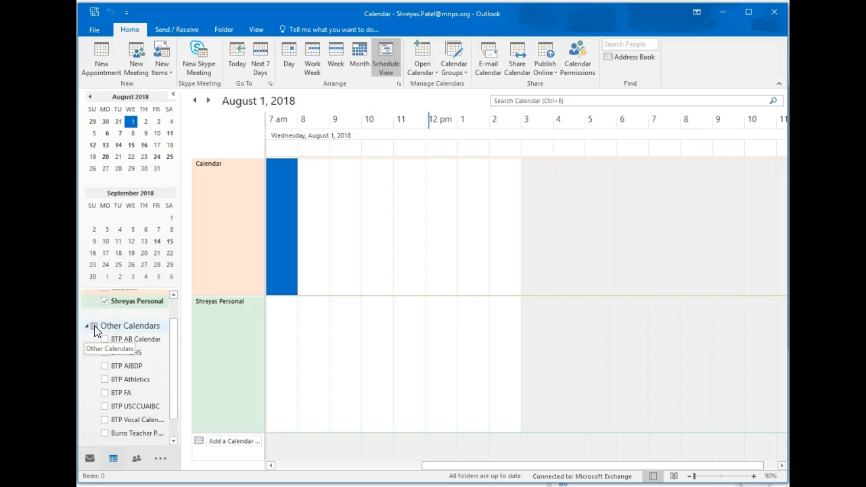
scroll(94, 327, up, 2)
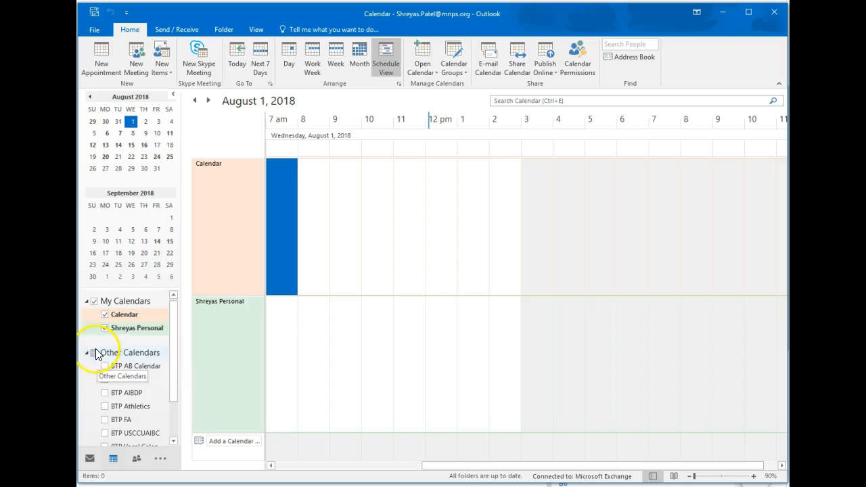
click(95, 353)
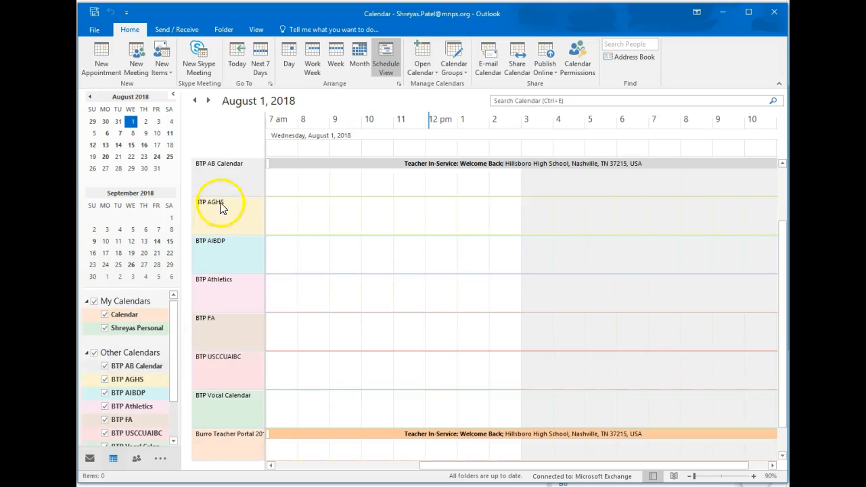
Show the calendars by month and overlay all BTP calendars and Burro Teacher Portal 2018-2019 into one combined calendar
click(357, 58)
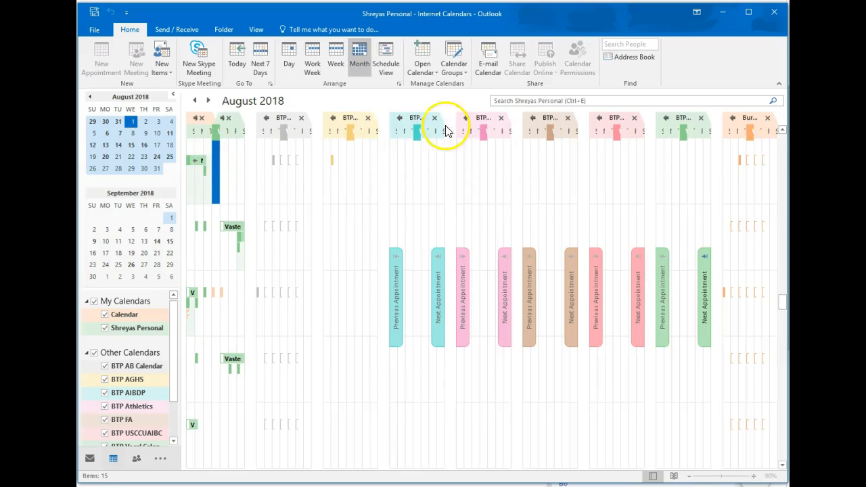
click(267, 123)
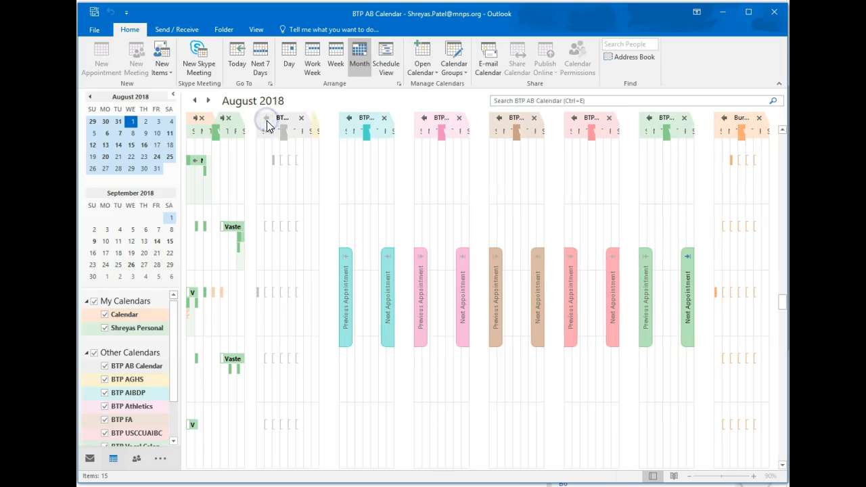
click(276, 117)
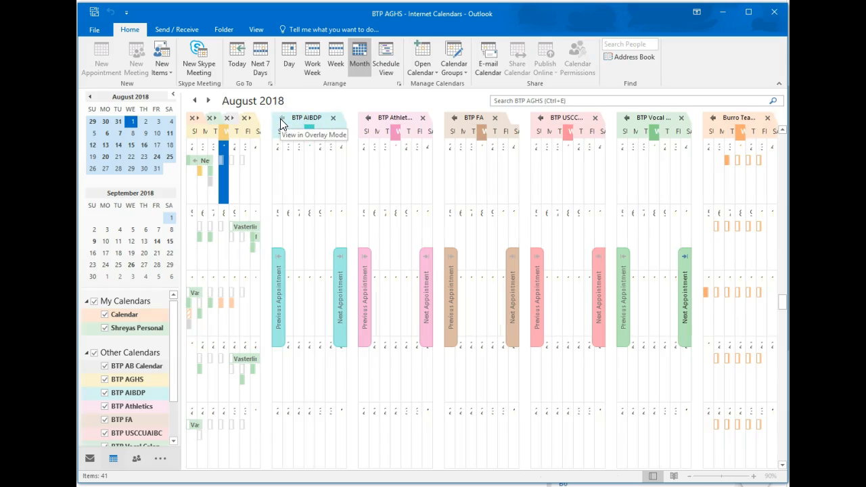
click(281, 120)
click(296, 120)
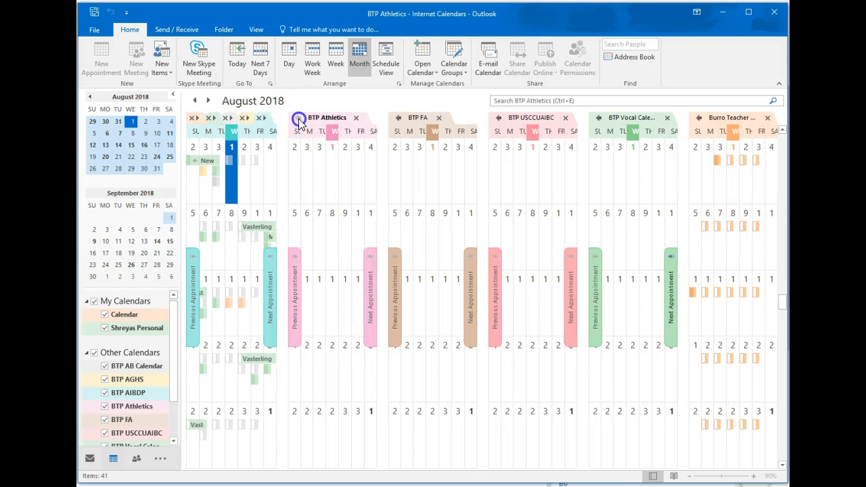
click(318, 119)
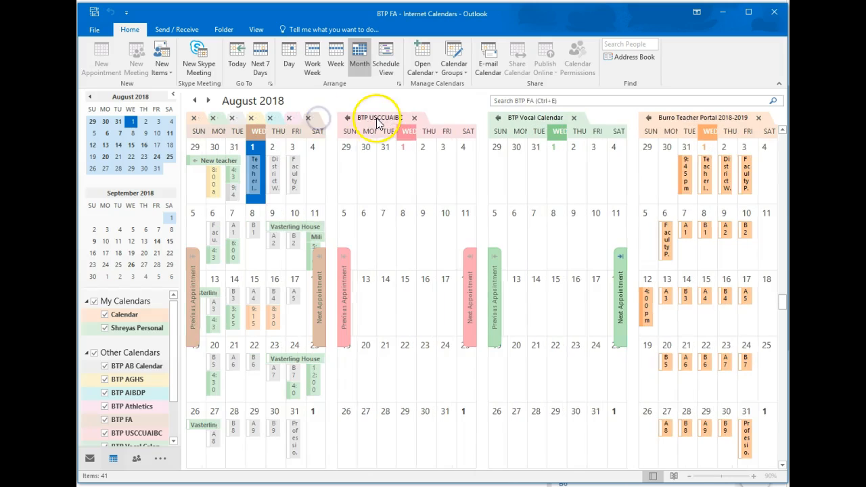
click(348, 122)
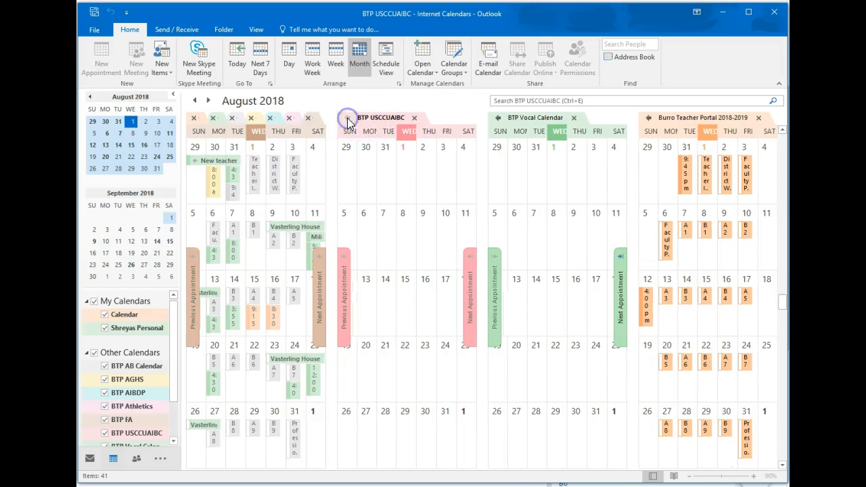
click(396, 120)
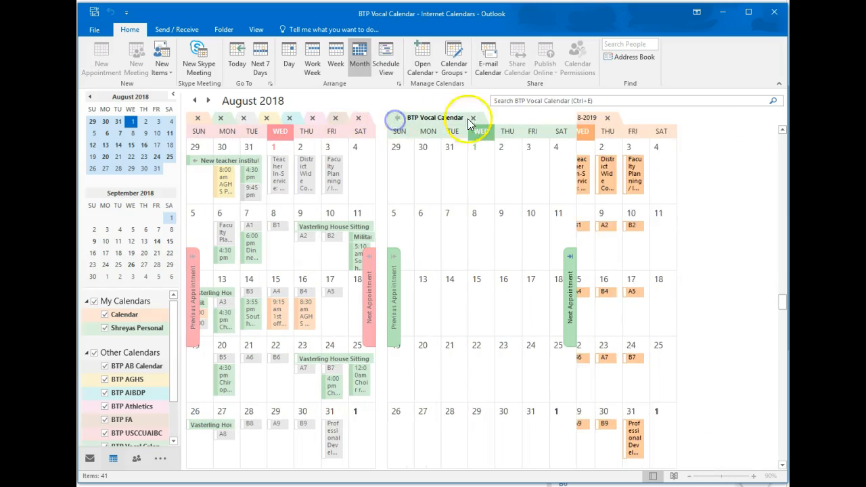
click(501, 121)
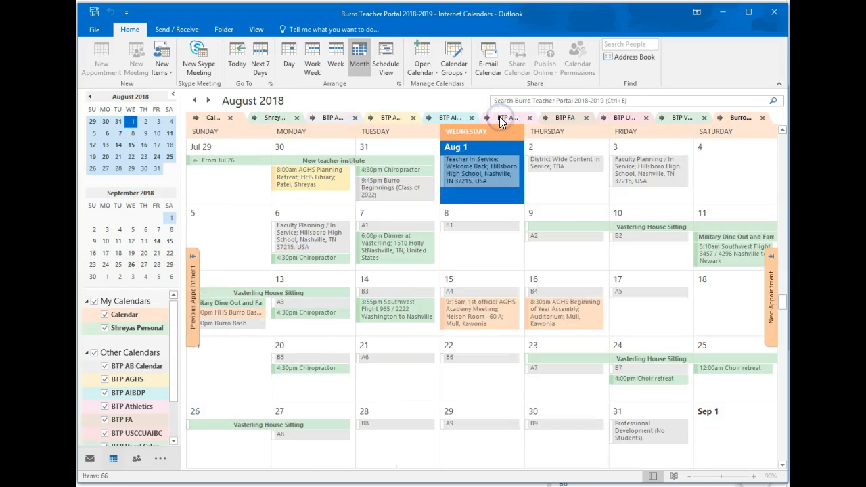
click(138, 408)
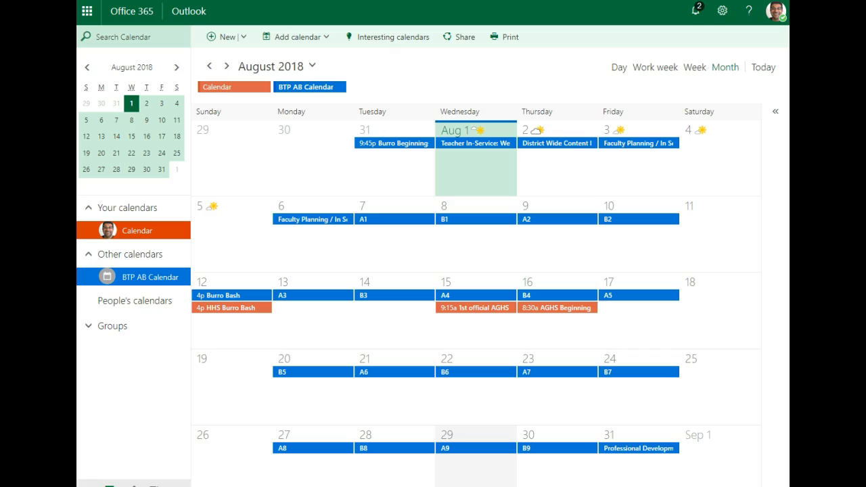
In the Office 365 Outlook calendar, start an Internet calendar subscription with the copied link, leave its name blank, and discard it
click(327, 38)
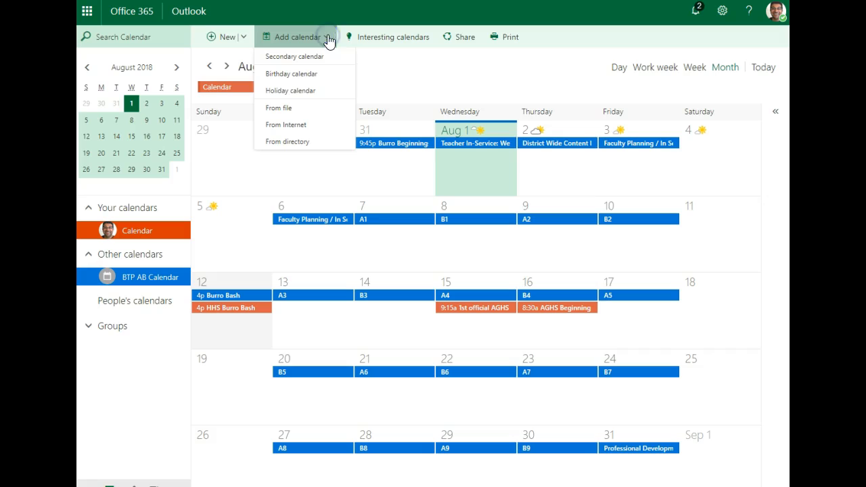
click(300, 127)
click(510, 149)
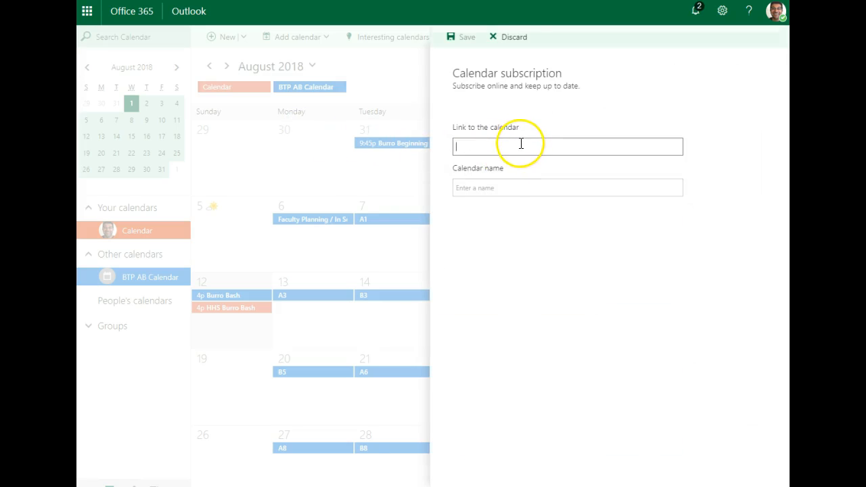
key(ctrl+v)
click(511, 182)
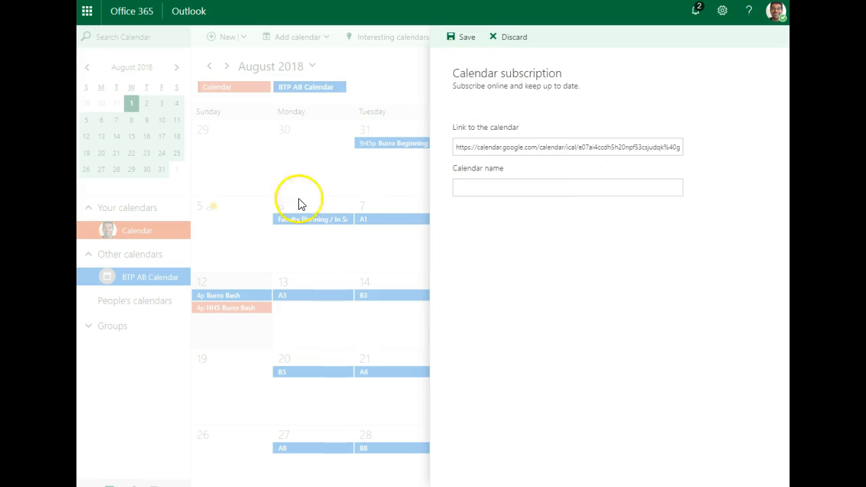
click(516, 38)
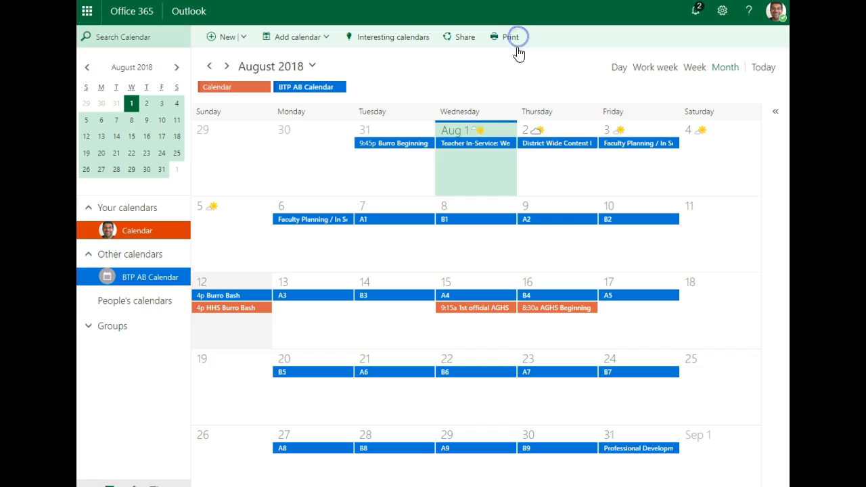
Hide the BTP AB Calendar in the August 2018 view and show it again
click(169, 282)
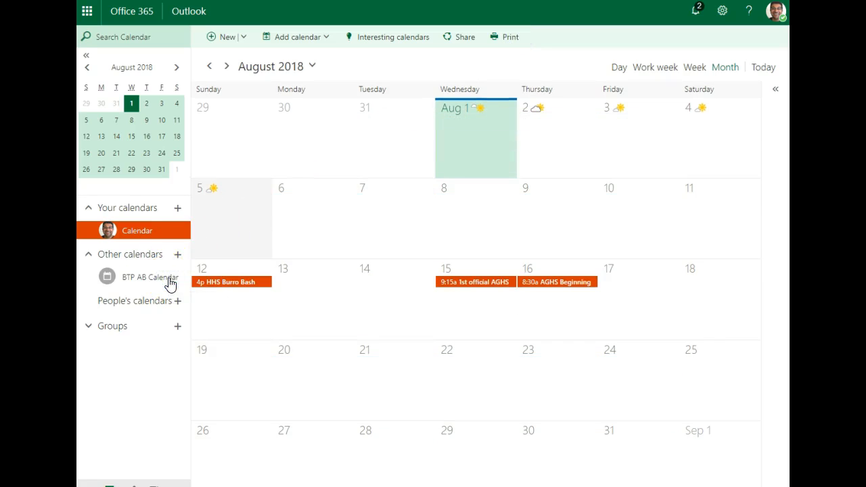
click(170, 282)
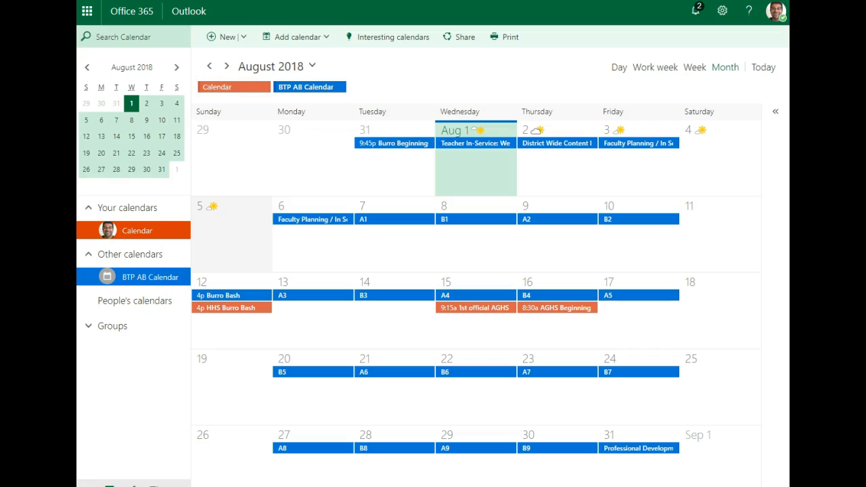
click(174, 70)
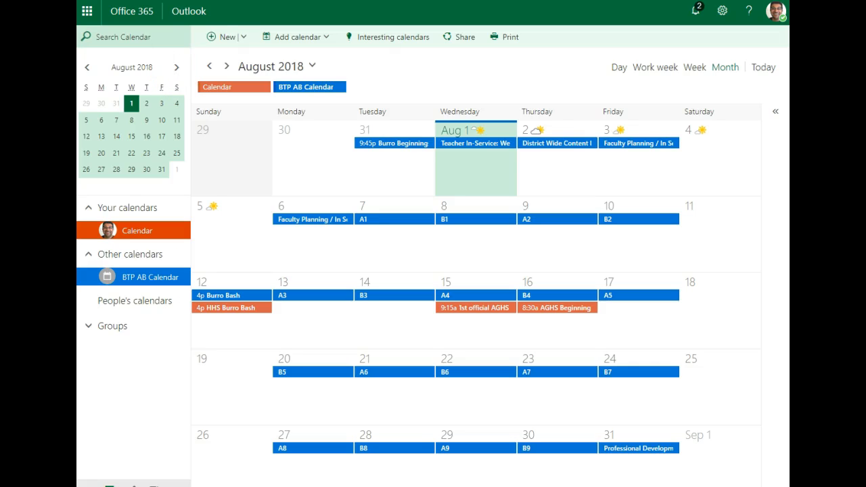